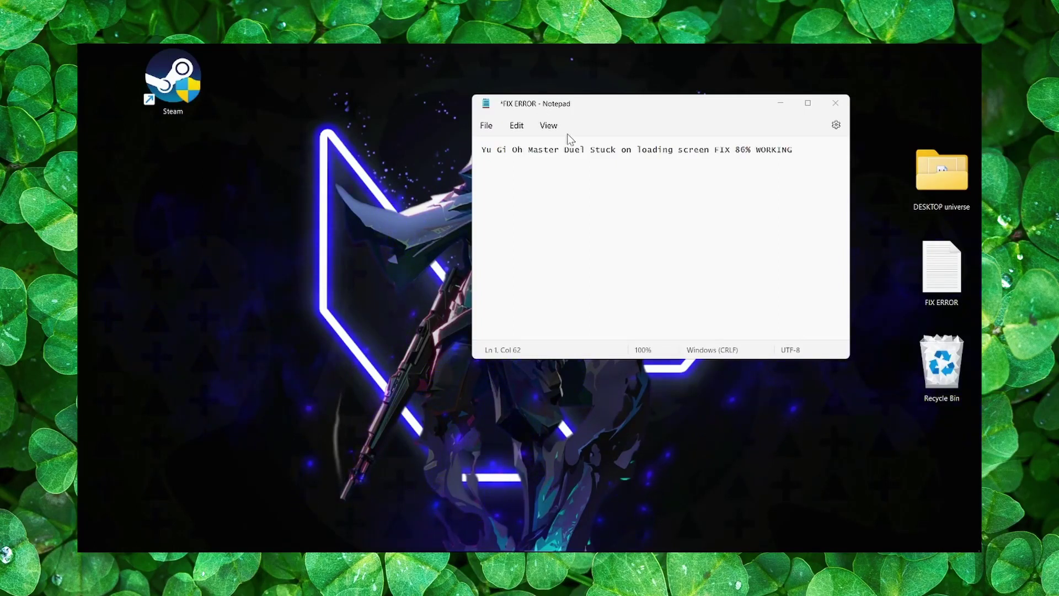
- Add two blank lines below the text in the FIX ERROR note and minimize its window
key("Return")
key("Return")
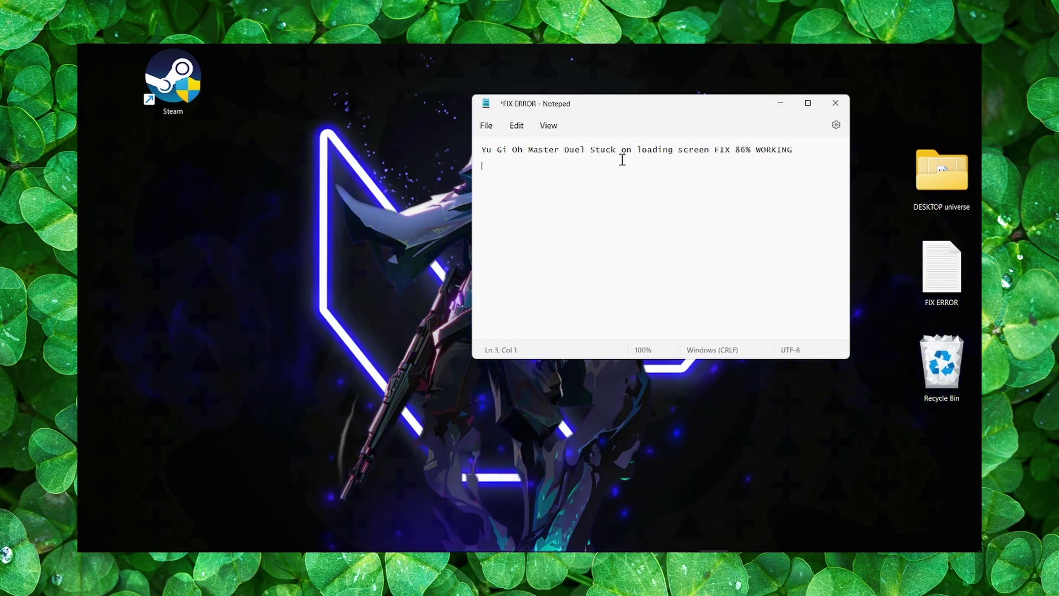
left_click_drag(637, 149, 710, 149)
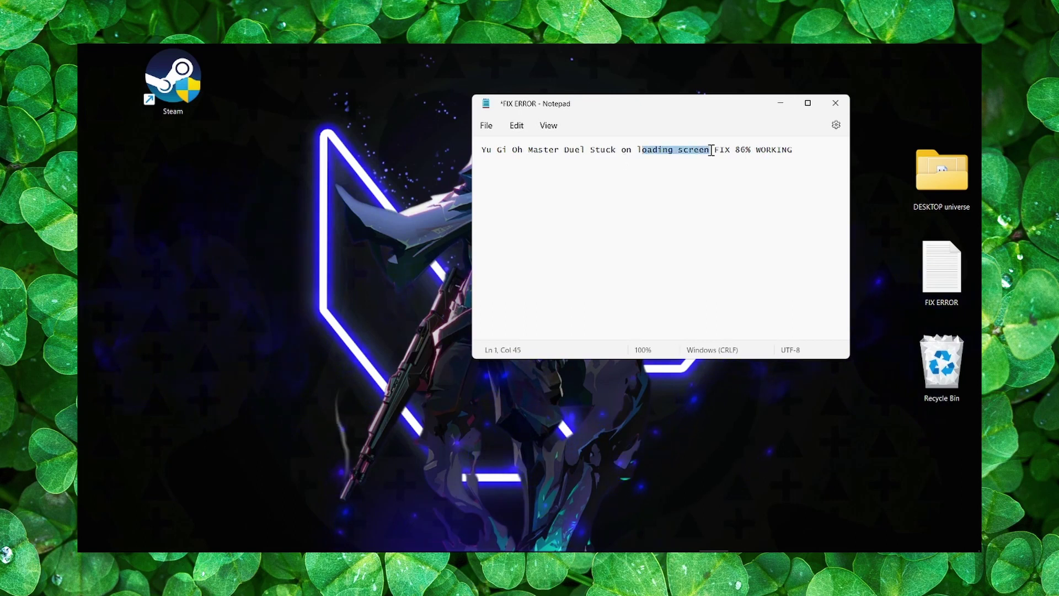
left_click(710, 150)
left_click(780, 103)
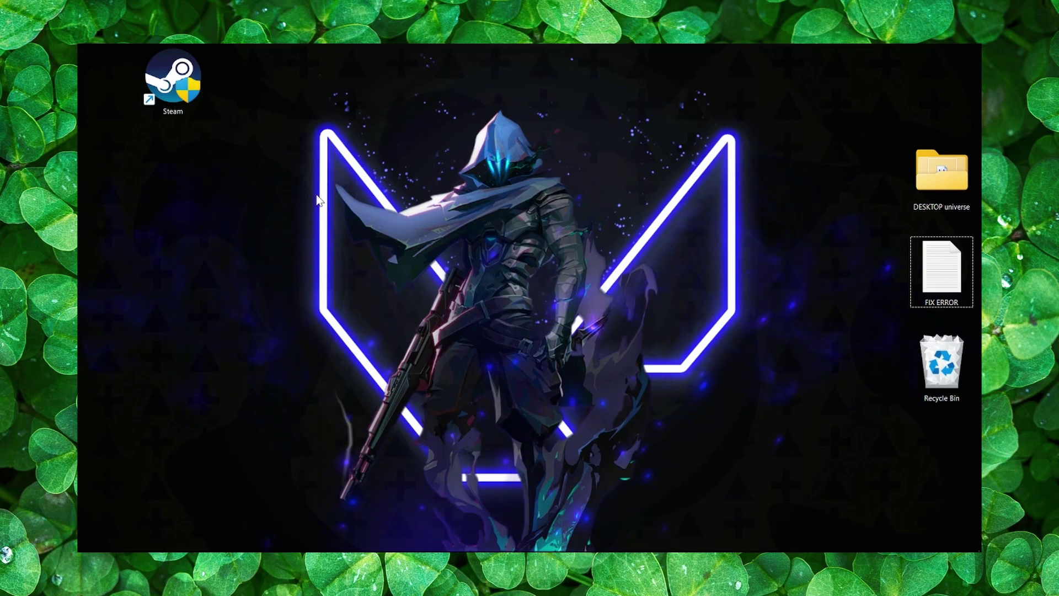
left_click_drag(562, 166, 585, 186)
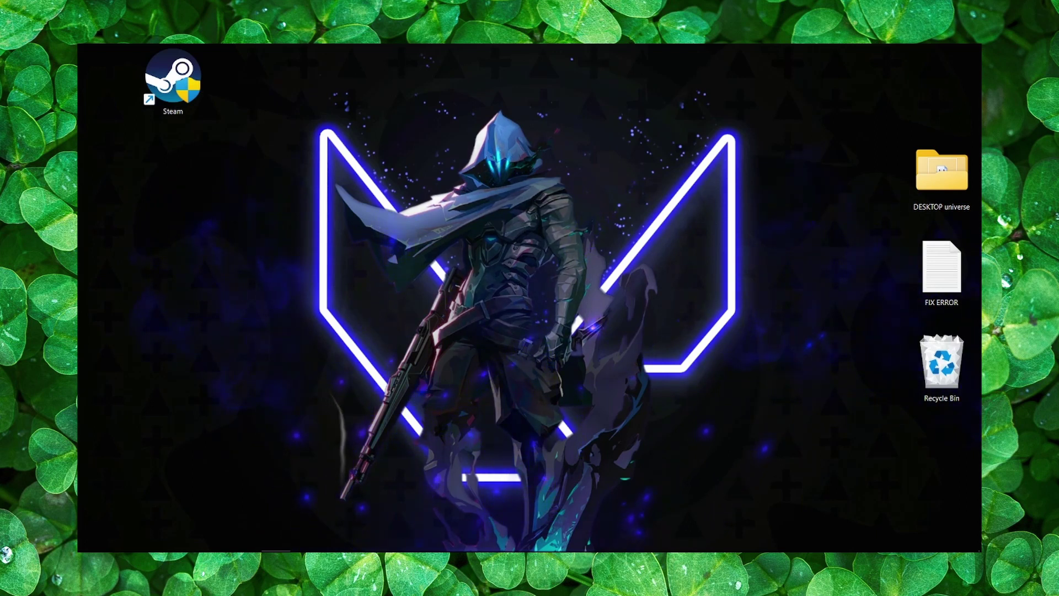
left_click(704, 251)
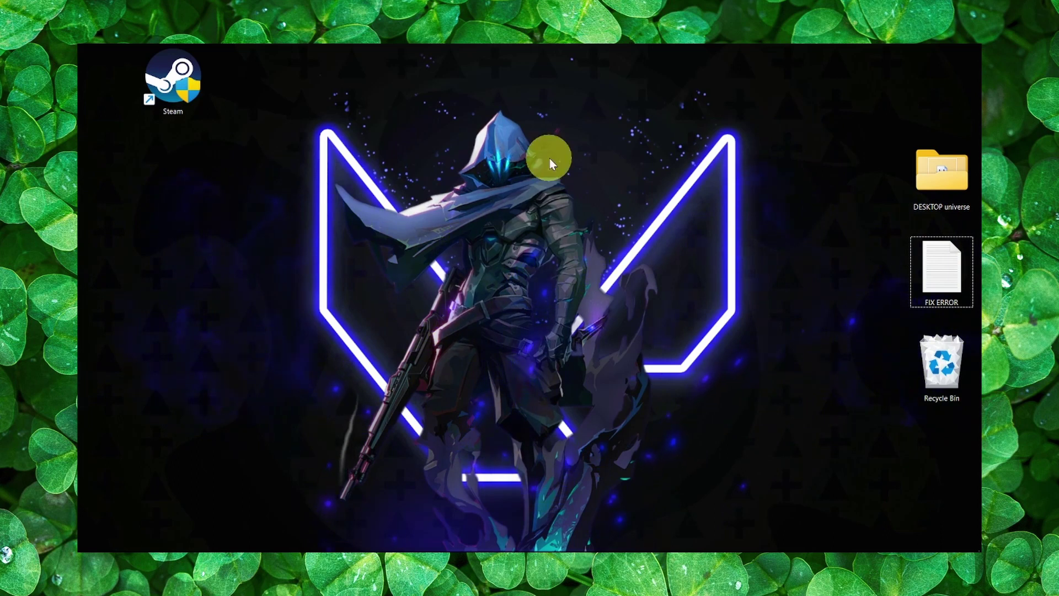
- Search Windows for "graphics settings" and open the Graphics settings page
key("super+s")
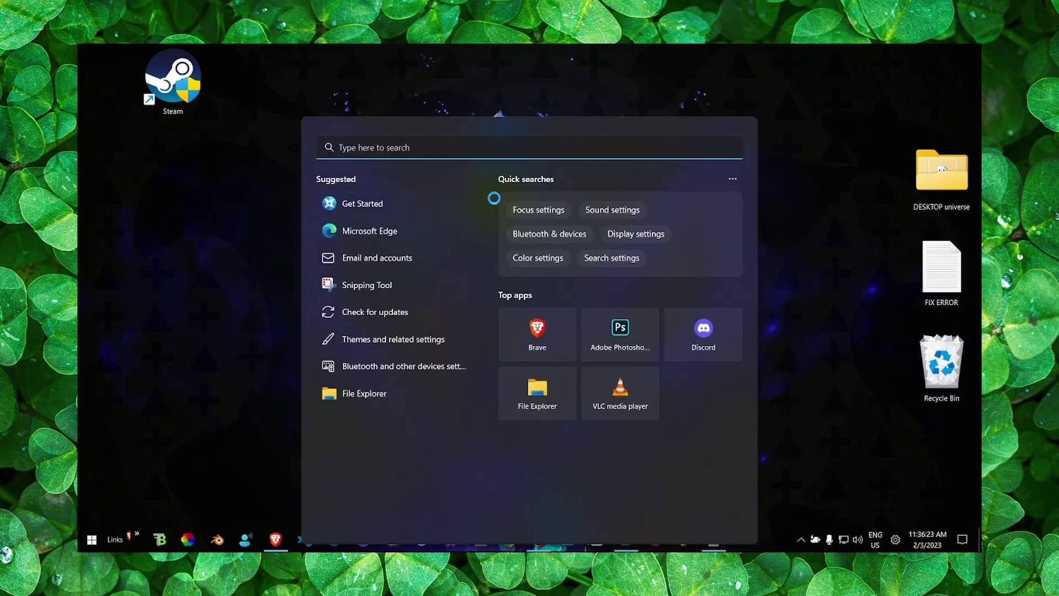
type("graphics settings")
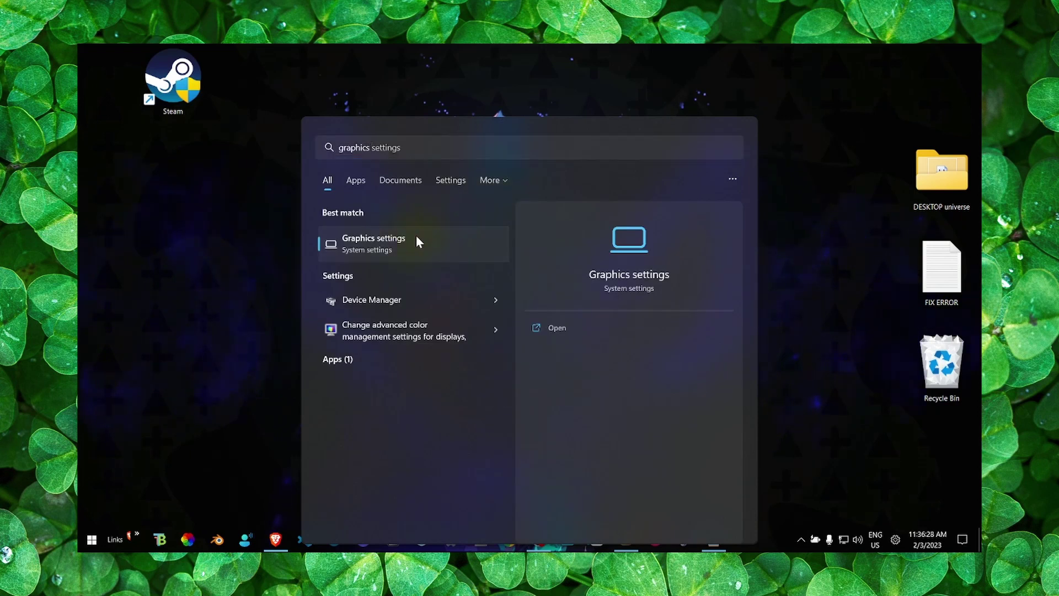
left_click(416, 237)
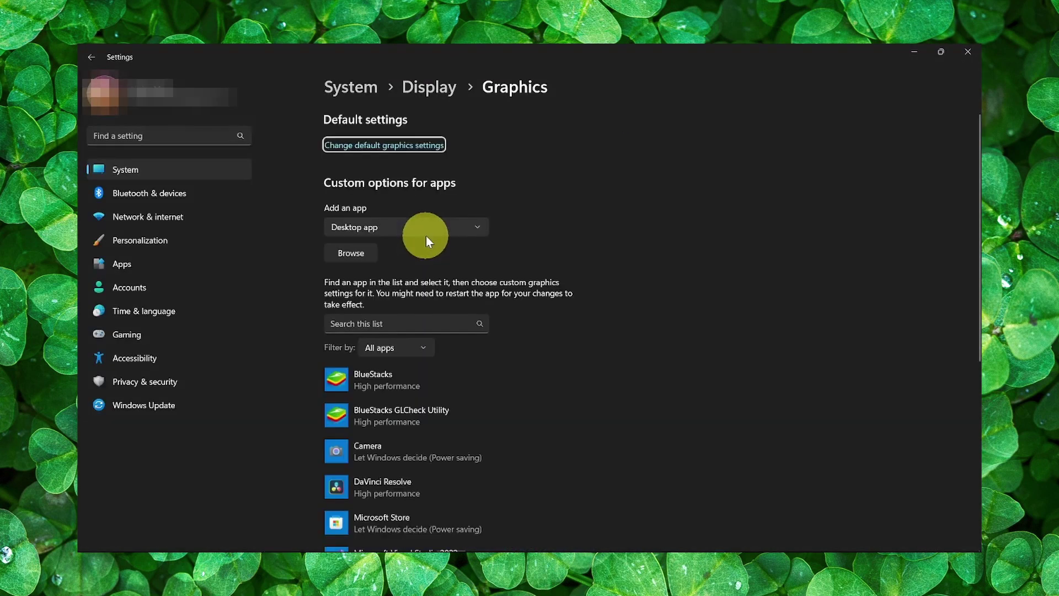
left_click(422, 323)
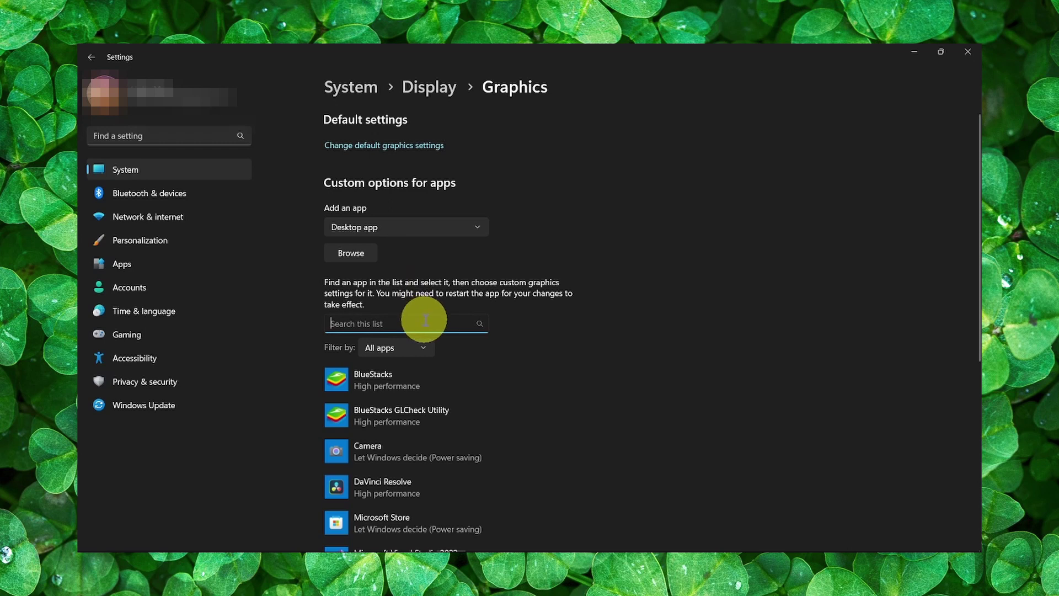
type("wi")
key("BackSpace")
key("BackSpace")
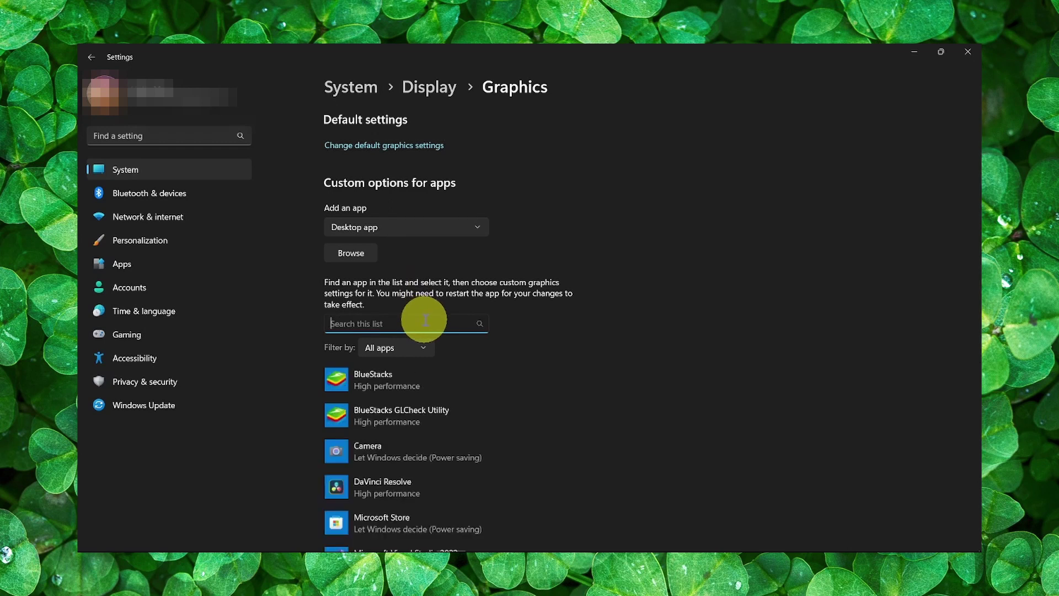
- Save the BlueStacks graphics preference as High performance and close the Settings window
left_click(497, 383)
left_click(502, 425)
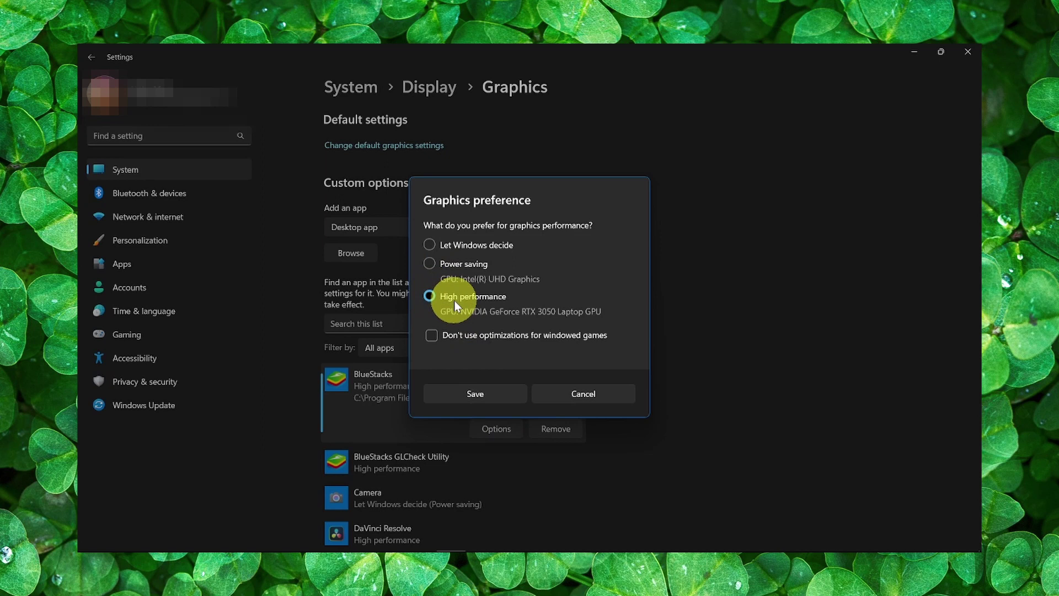
left_click(518, 393)
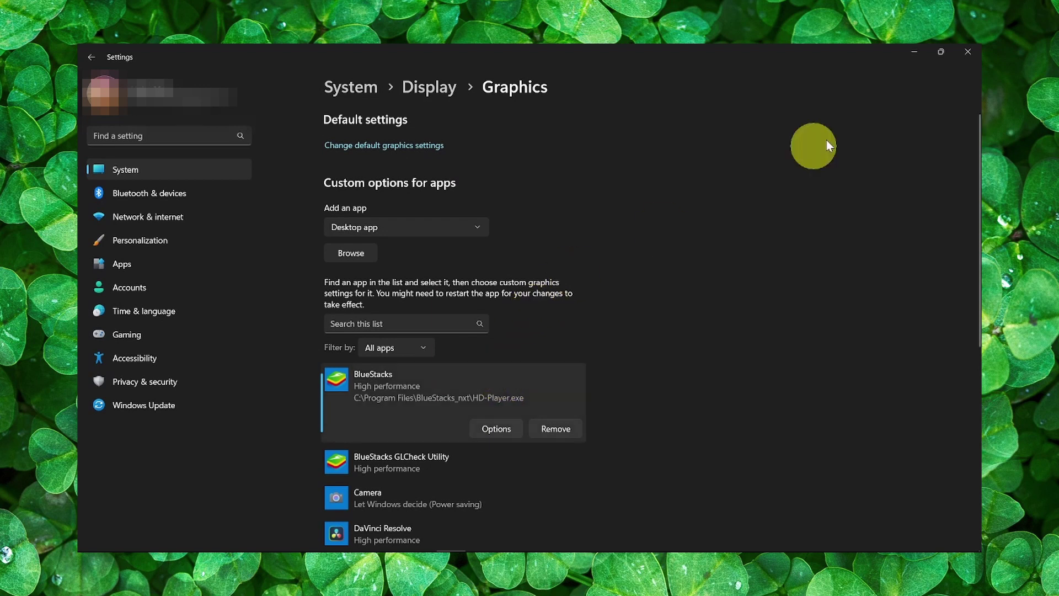
left_click(961, 58)
- Search Windows for "windows update" and open the Windows Update settings
key("super")
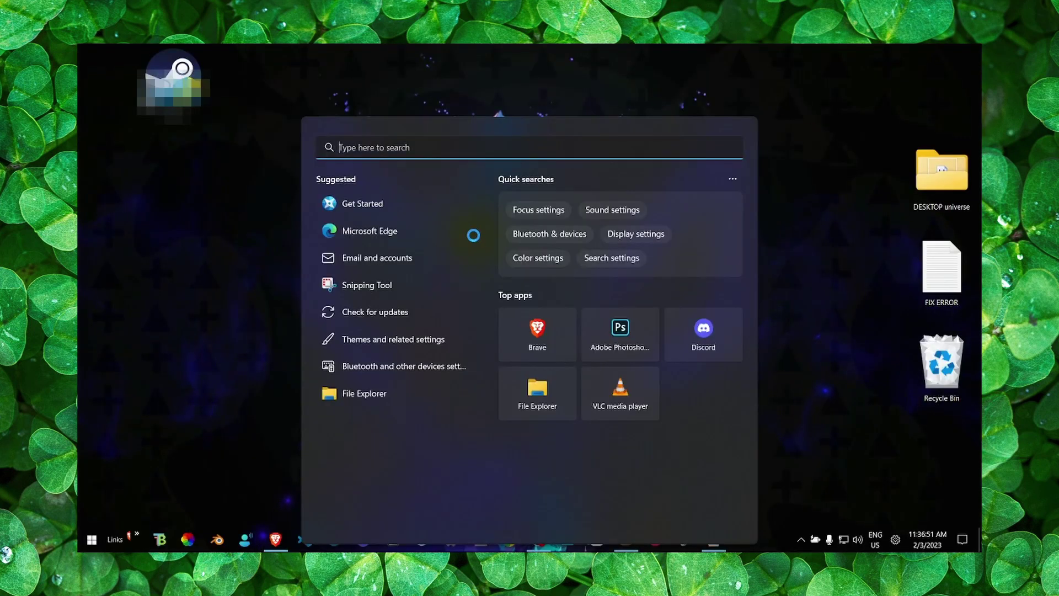
type("windows update")
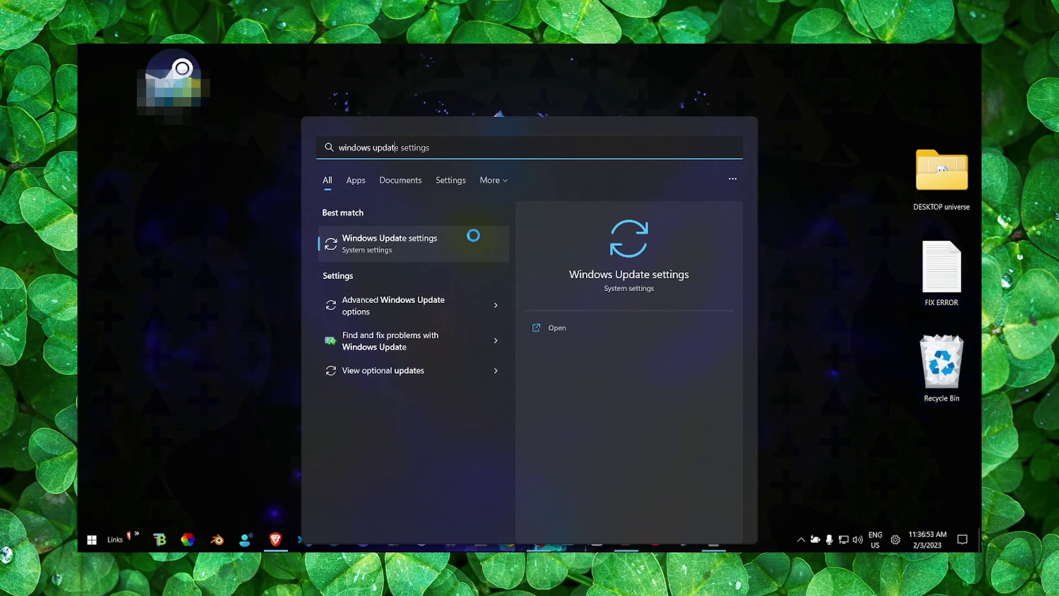
left_click(431, 253)
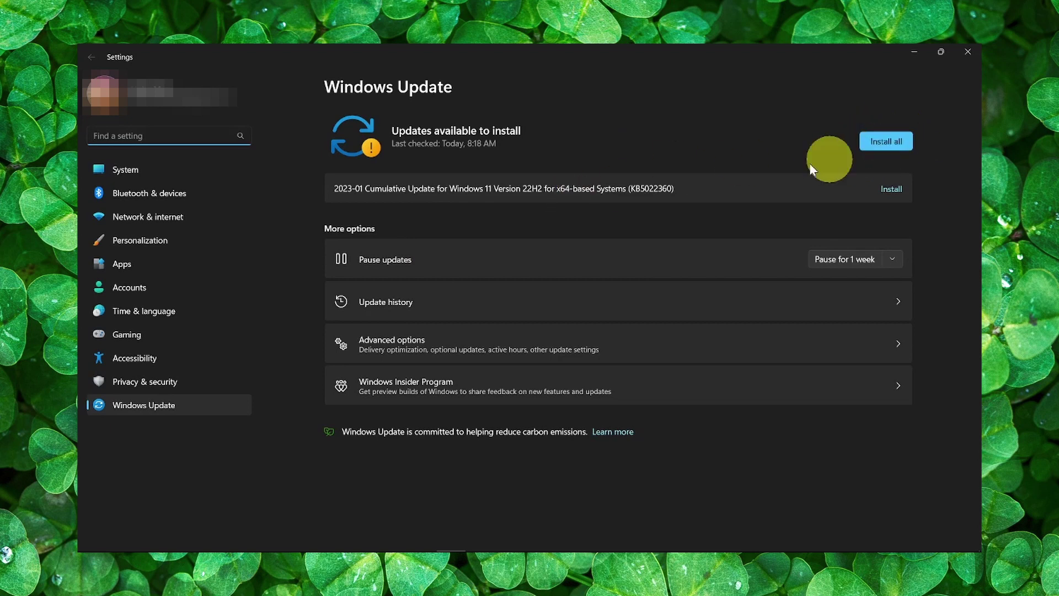
- Open the optional updates in the advanced Windows Update options and expand the driver updates list
left_click(410, 385)
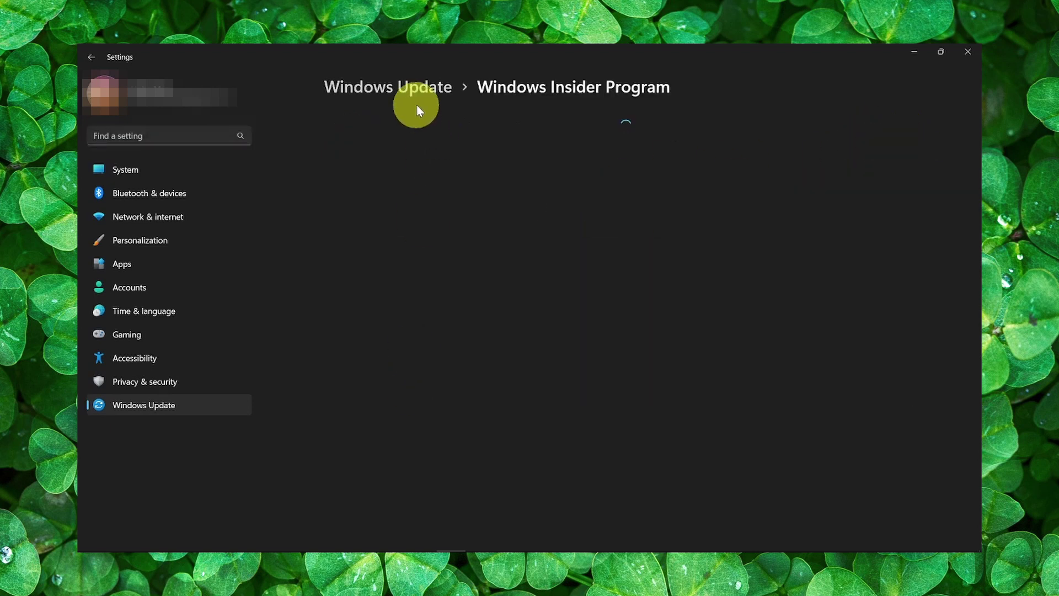
left_click(416, 100)
left_click(414, 335)
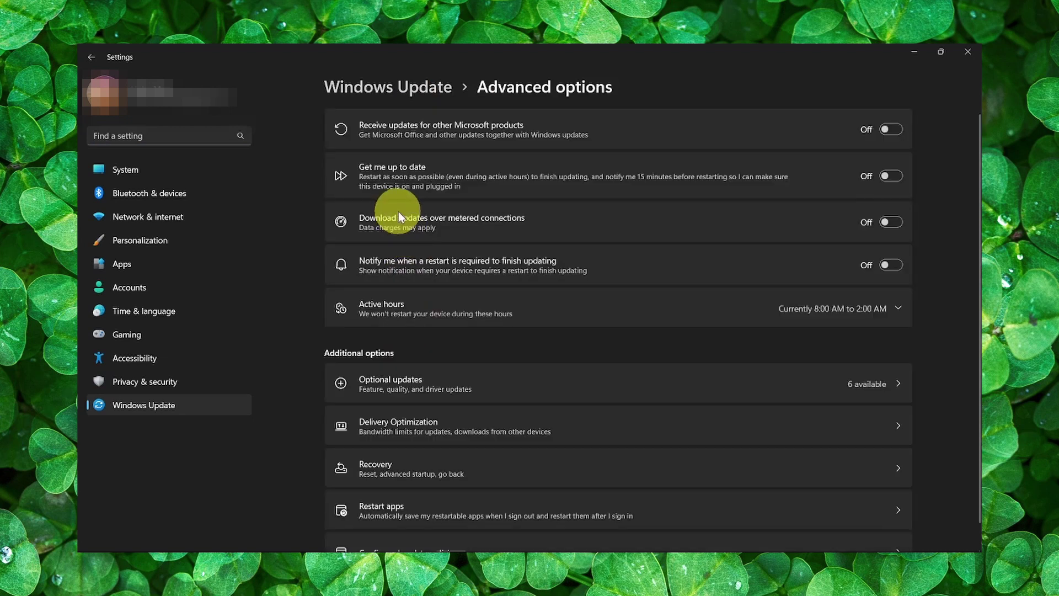
scroll(424, 315, "down", 1)
left_click(425, 356)
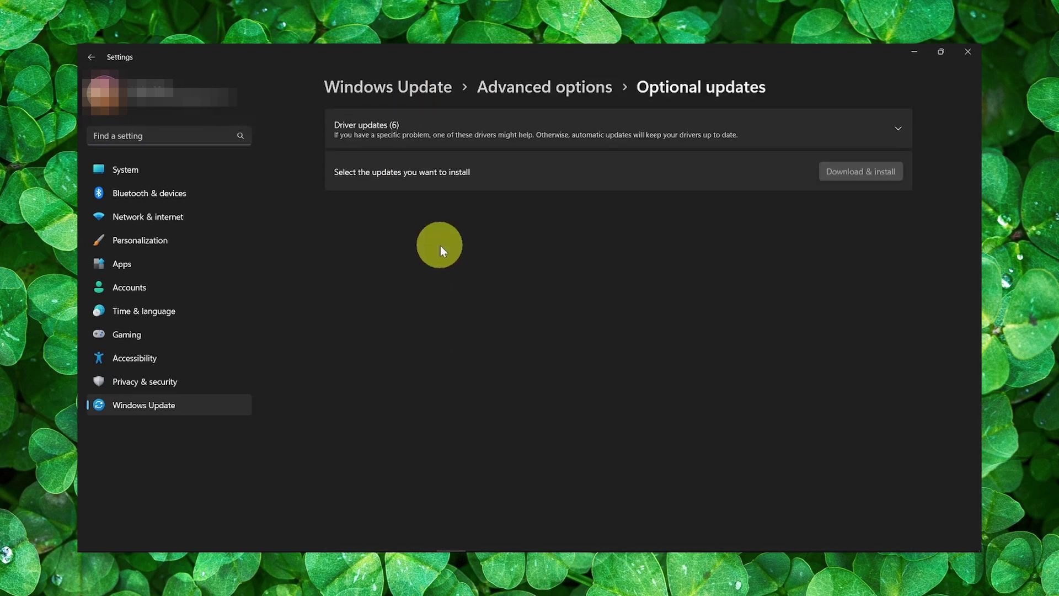
left_click(422, 138)
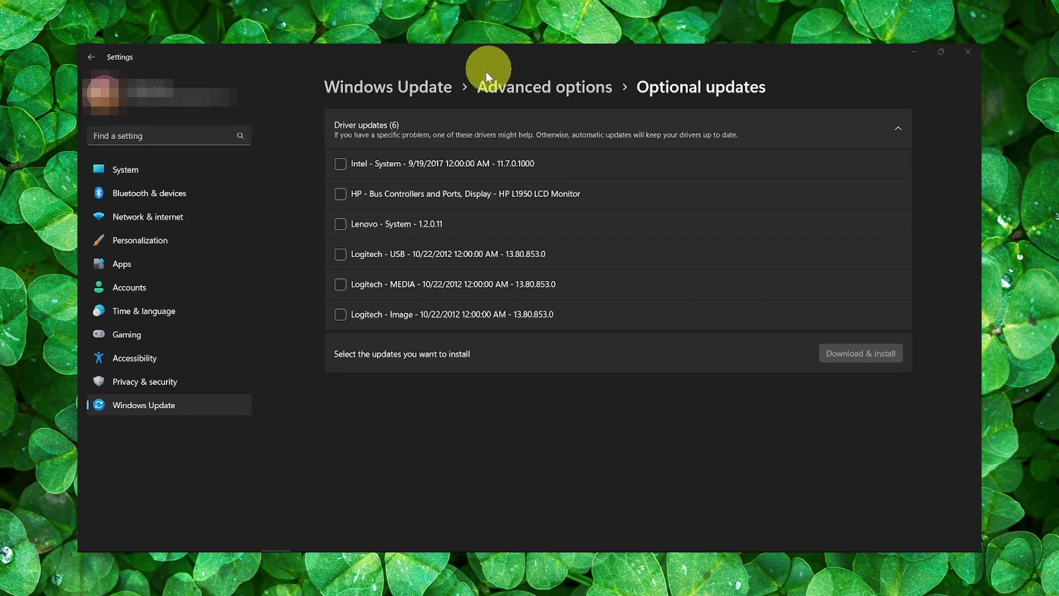
- Mark the Intel System, HP L1950 LCD Monitor and Lenovo System driver updates, return to the advanced options and close Settings
left_click(341, 165)
left_click(342, 195)
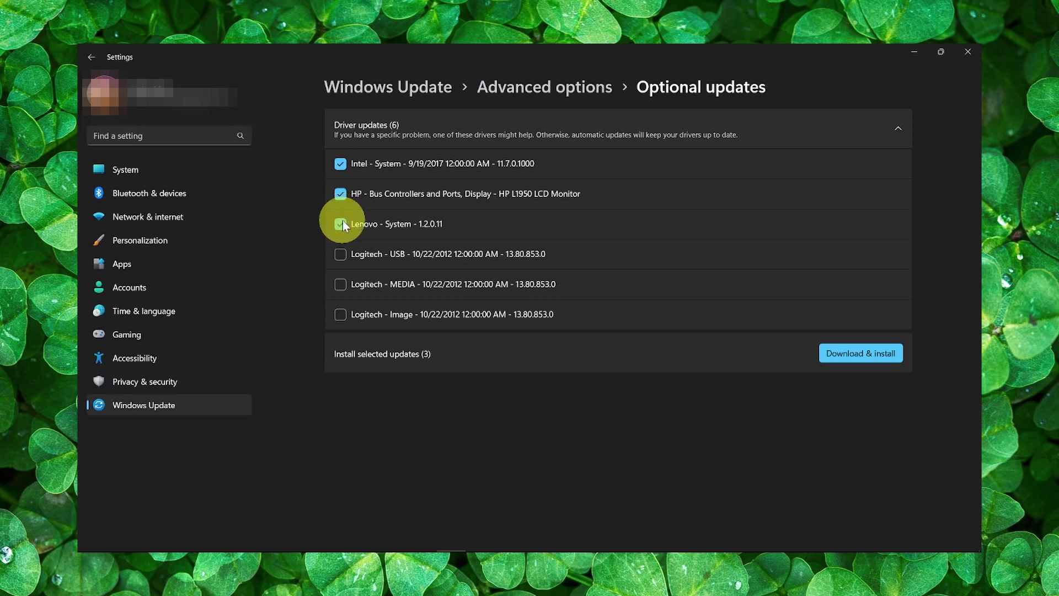
left_click(343, 220)
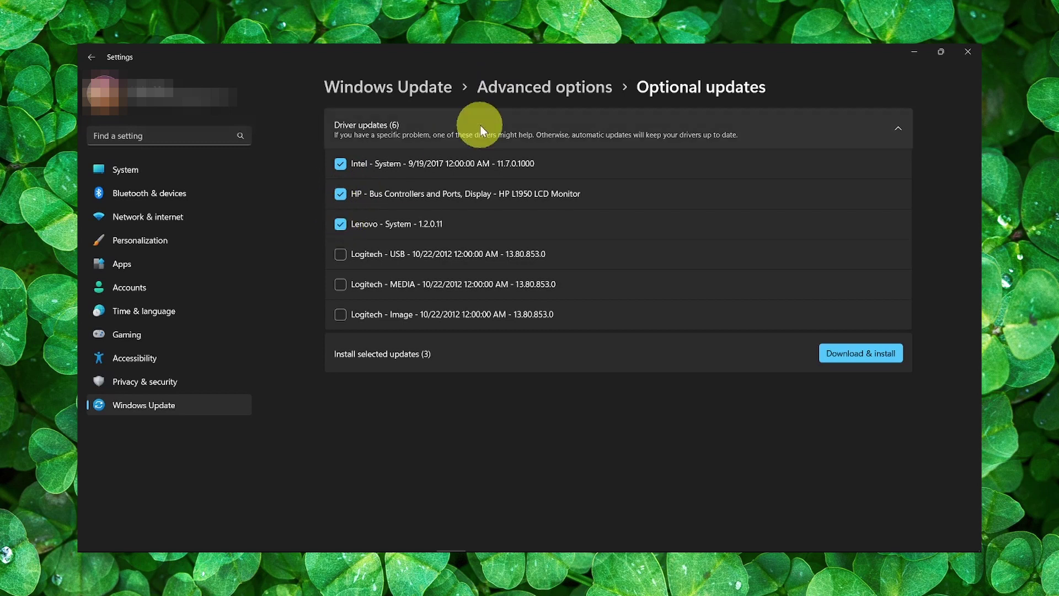
left_click(520, 100)
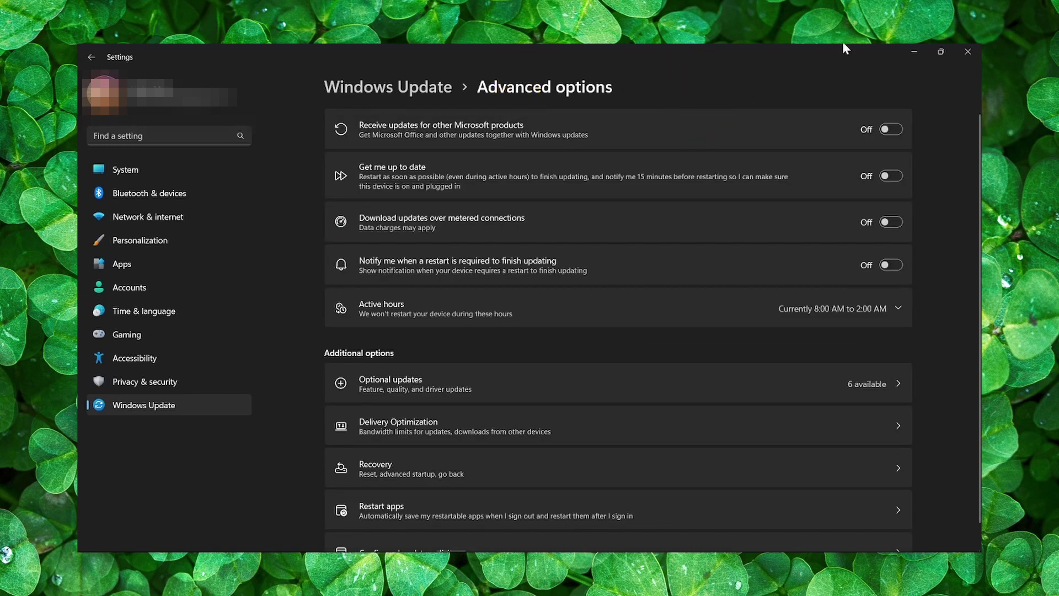
left_click(967, 55)
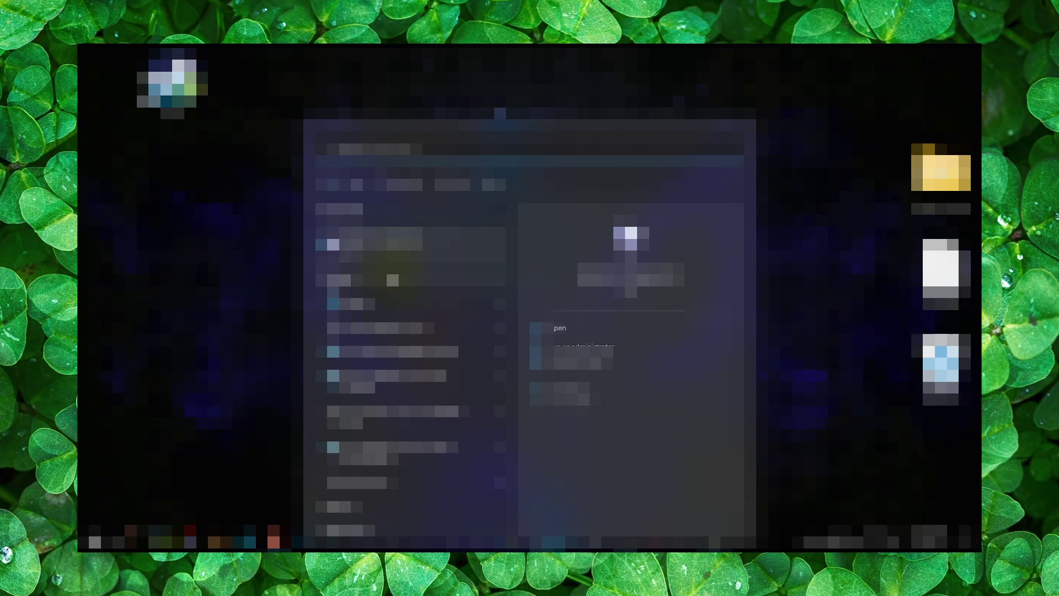
- Open the virtual memory settings through the advanced system settings and the advanced performance options
left_click(378, 303)
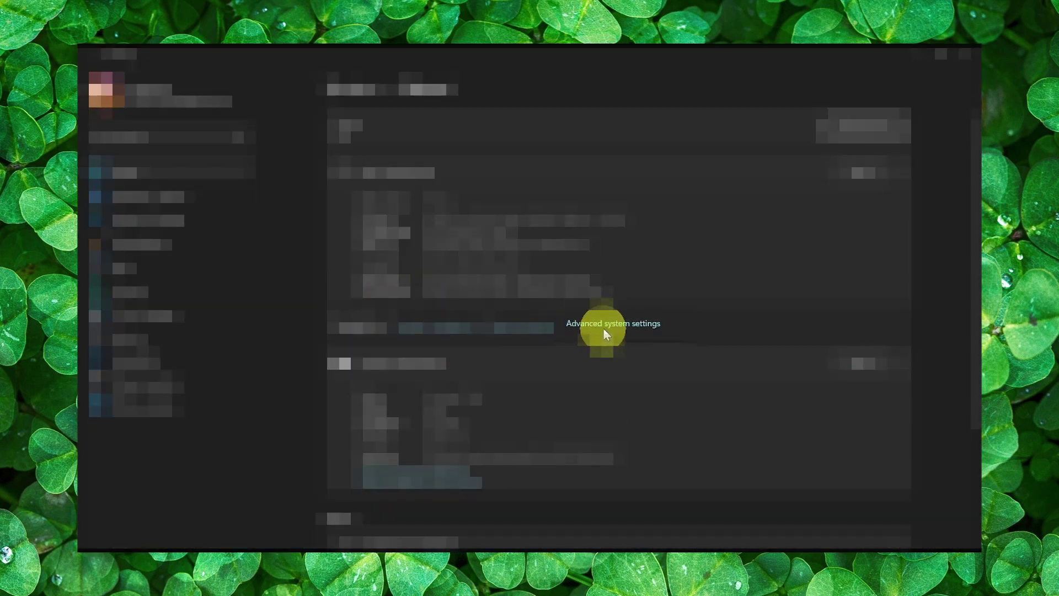
left_click(647, 323)
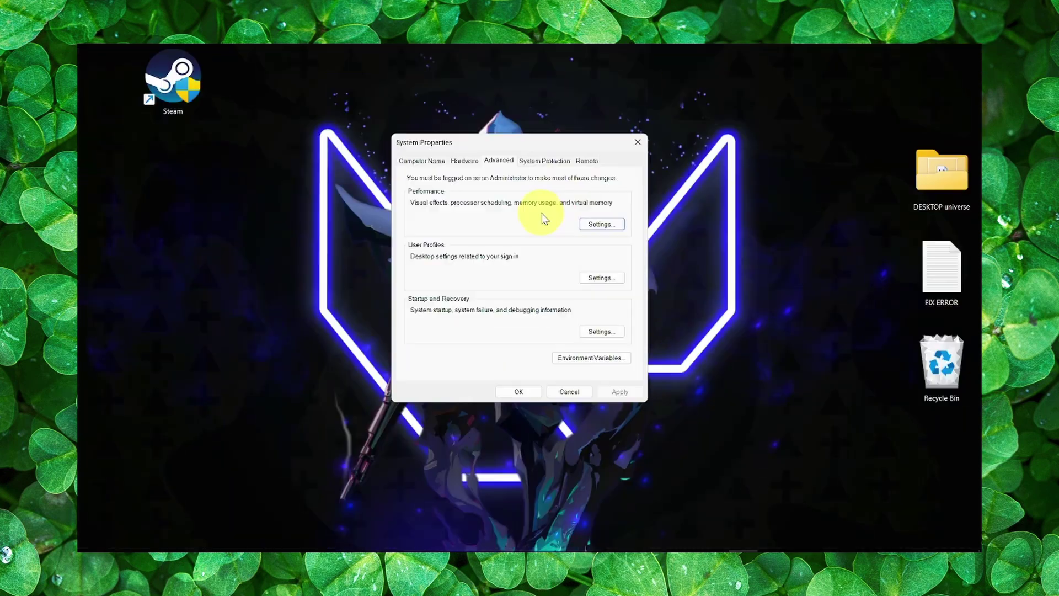
left_click(602, 224)
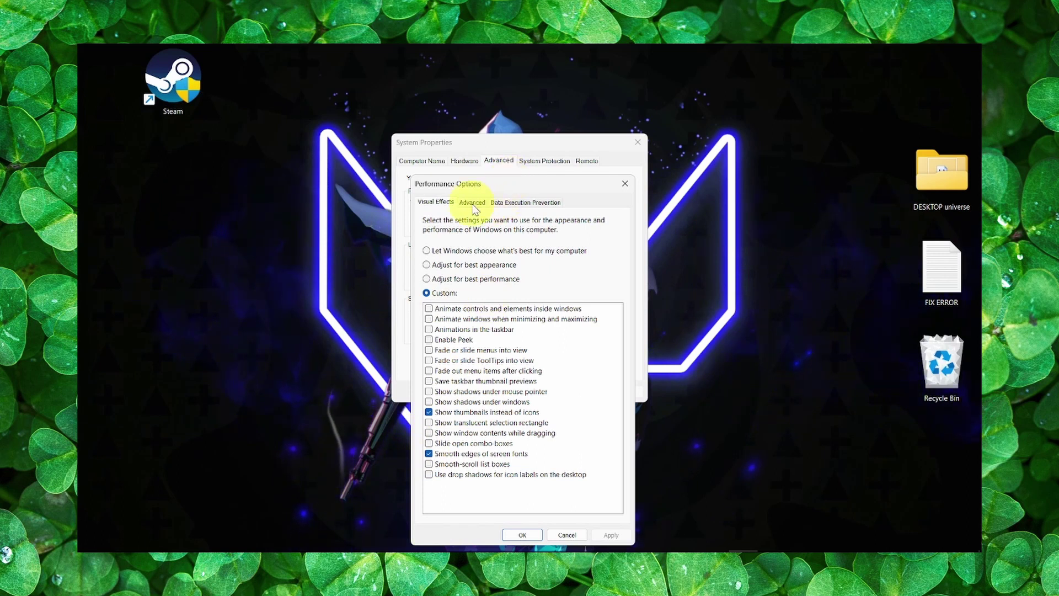
left_click_drag(471, 190, 475, 179)
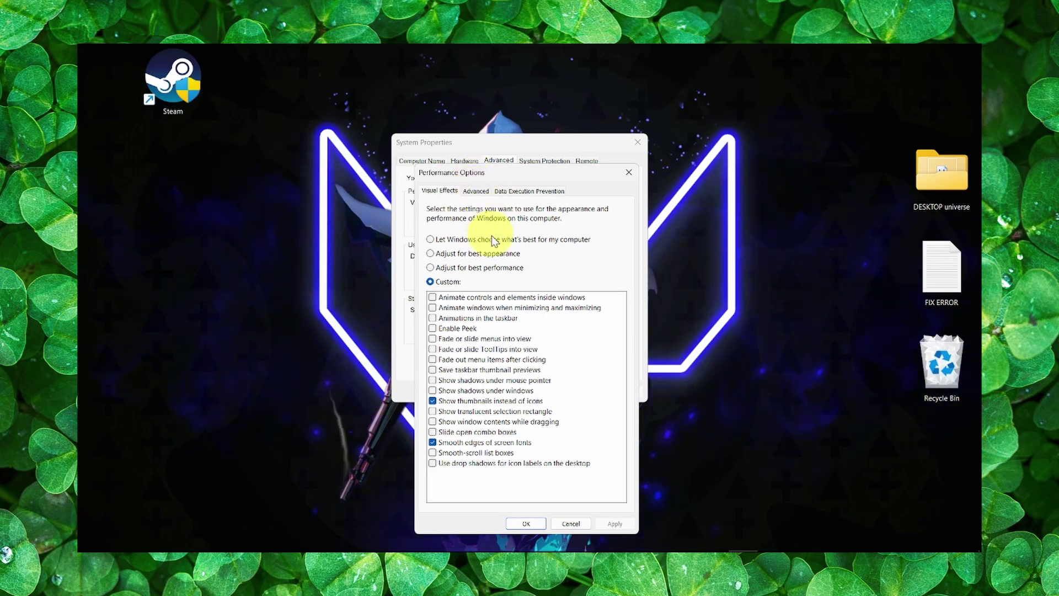
left_click(475, 193)
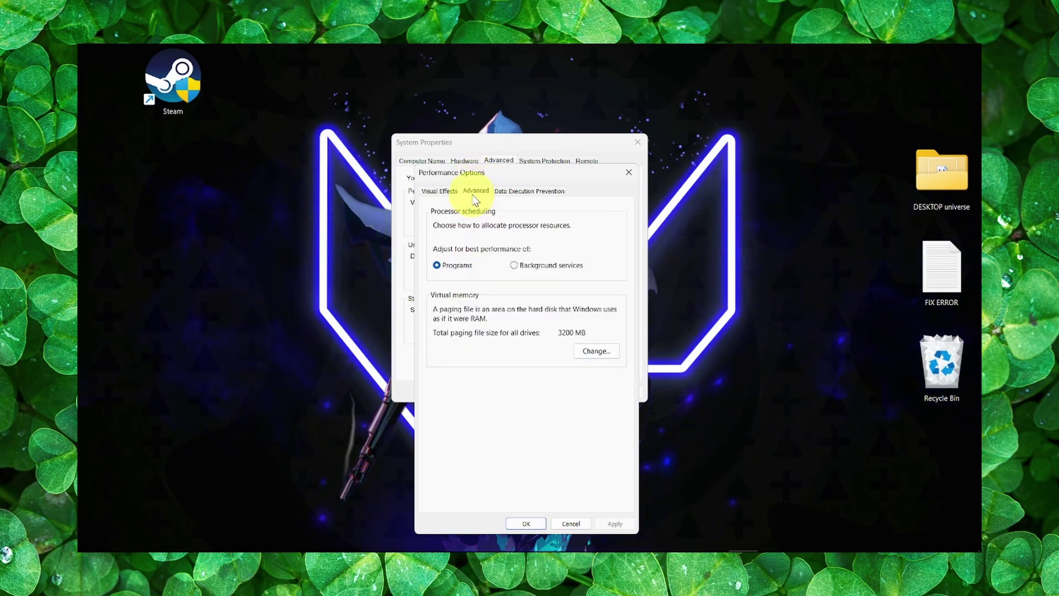
left_click(592, 352)
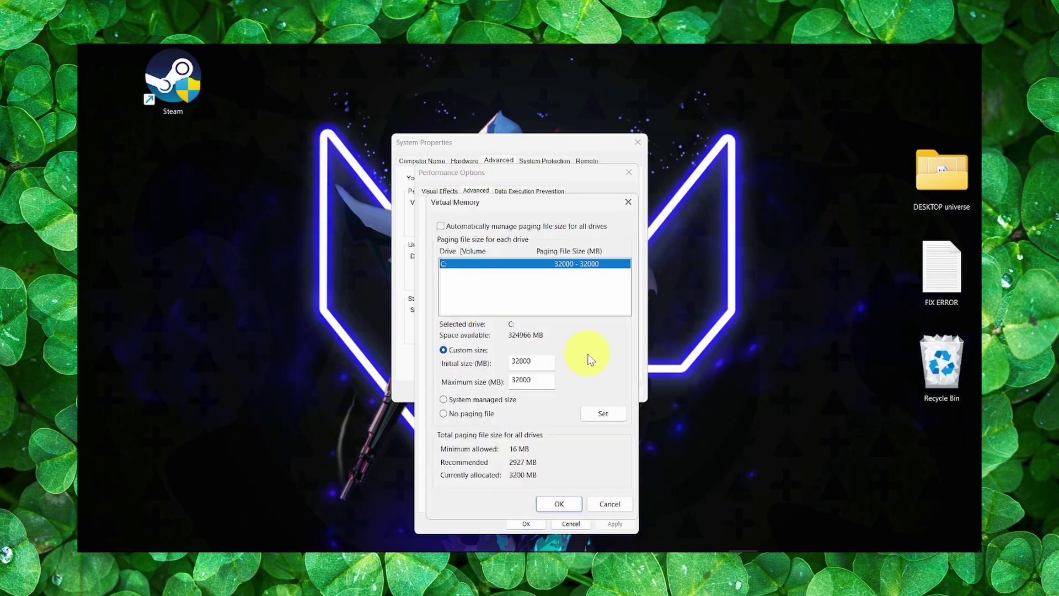
left_click_drag(544, 362, 491, 365)
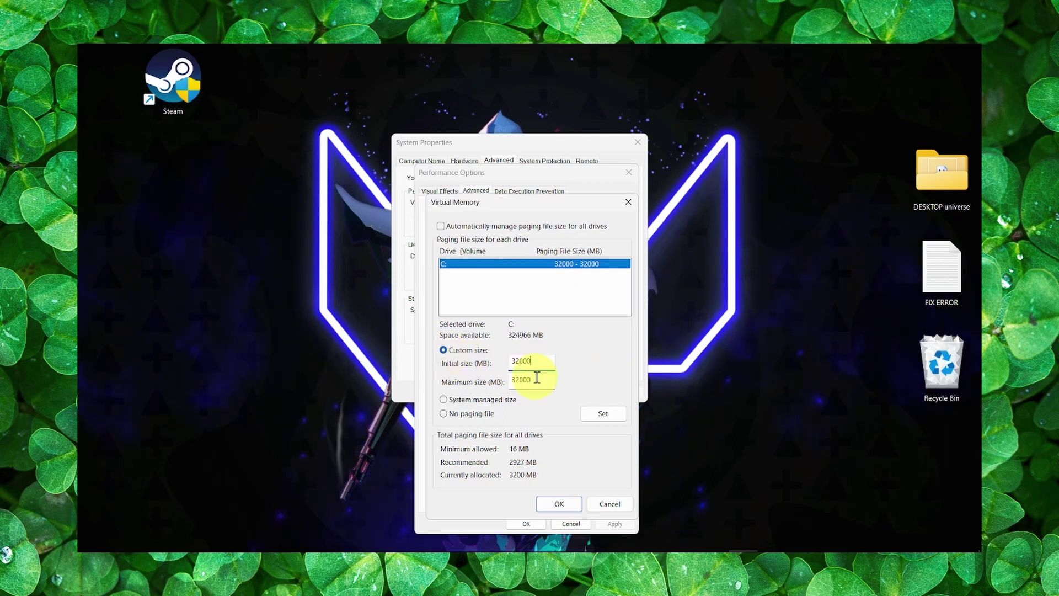
left_click(532, 361)
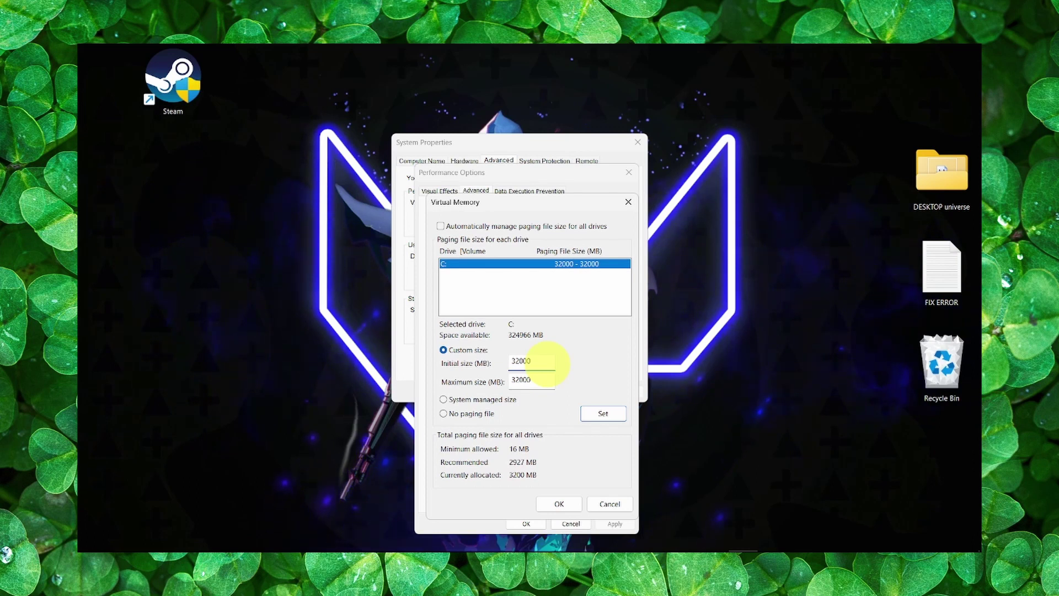
type("16")
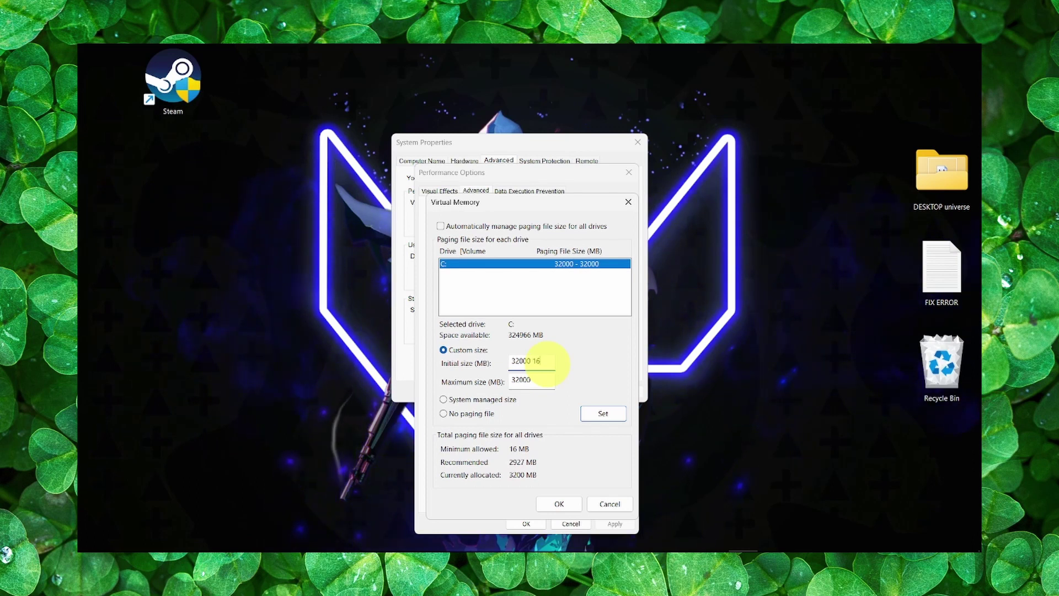
type("00")
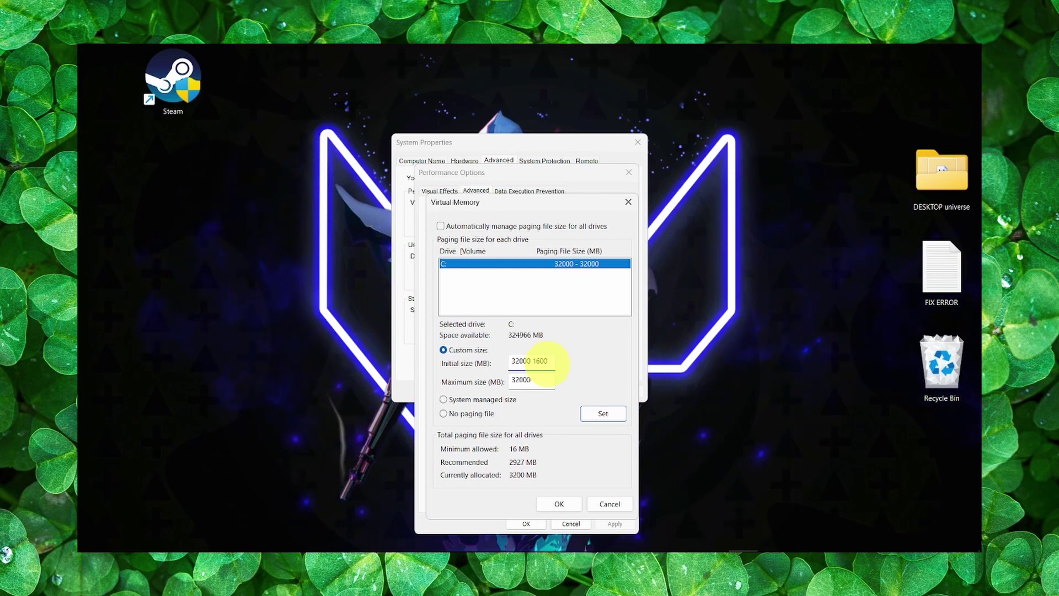
key("BackSpace")
key("BackSpace")
key("BackSpace")
key("BackSpace")
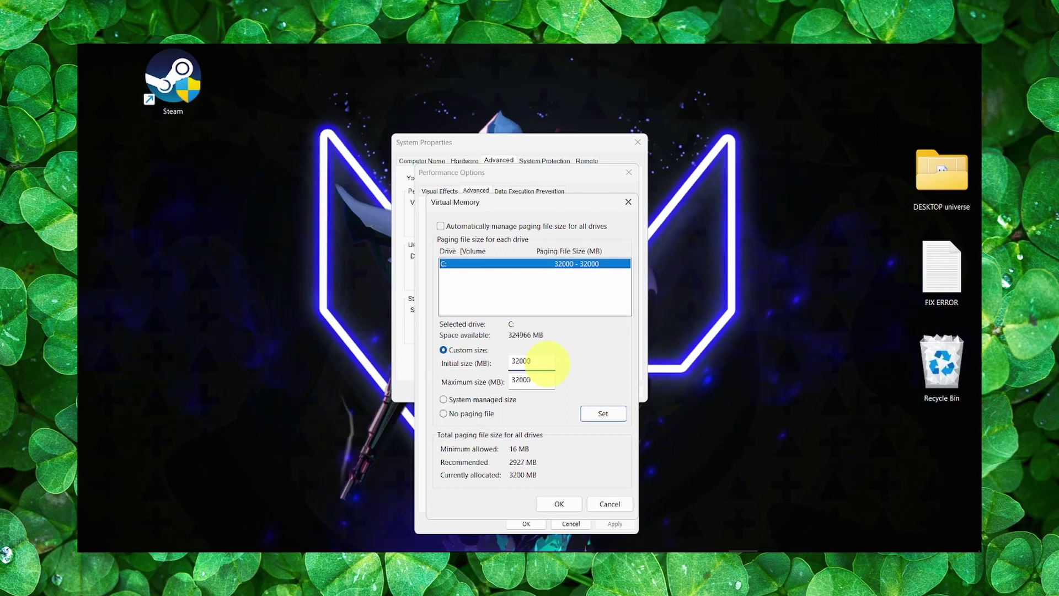
- Try to apply a custom paging file of 32000 MB initial and maximum size for drive C: and close all system properties dialogs
left_click(593, 418)
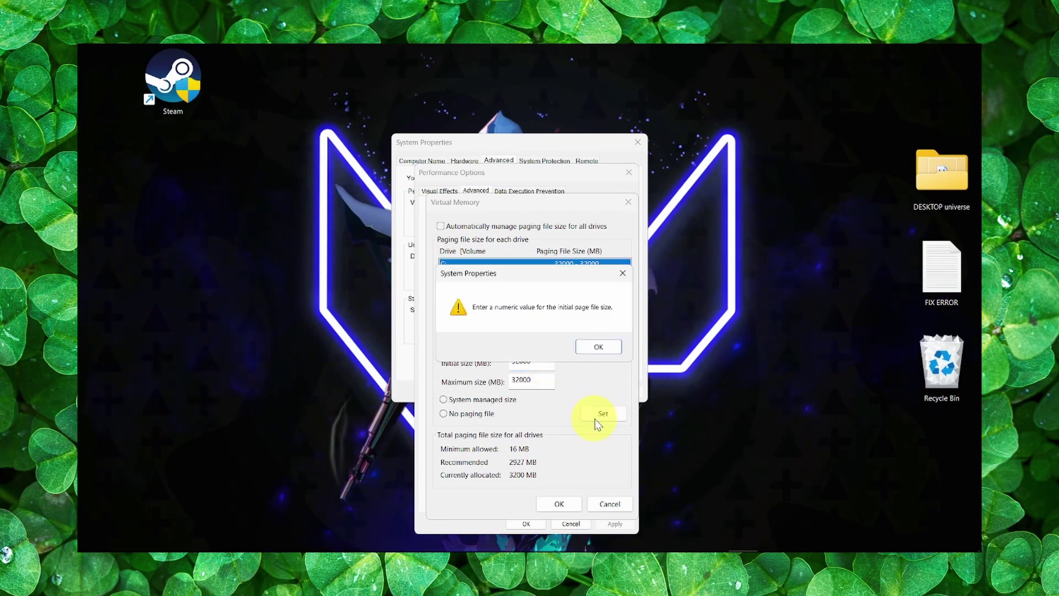
left_click(601, 348)
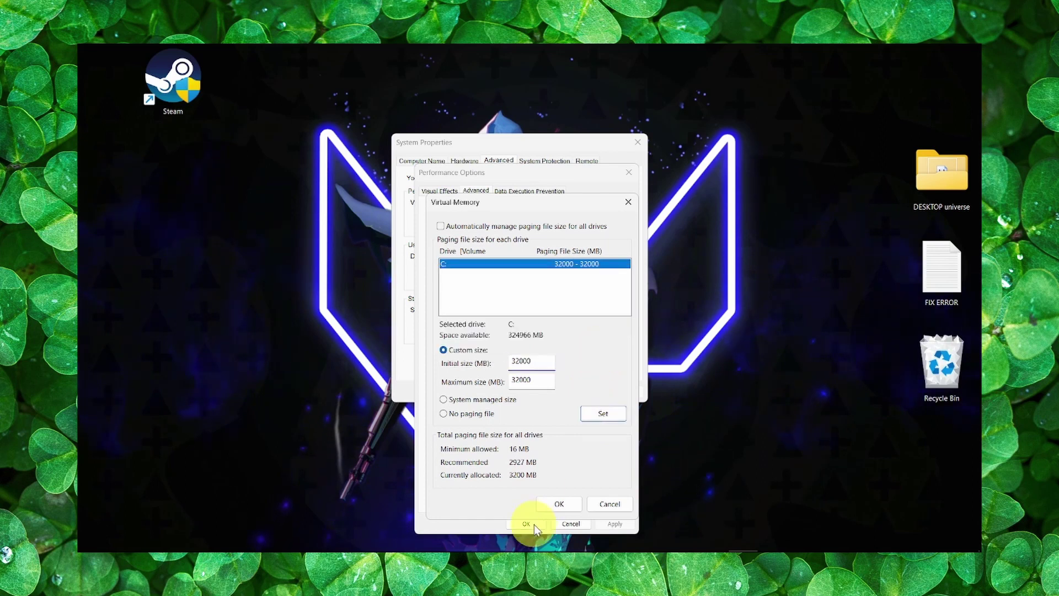
left_click(543, 502)
left_click(529, 523)
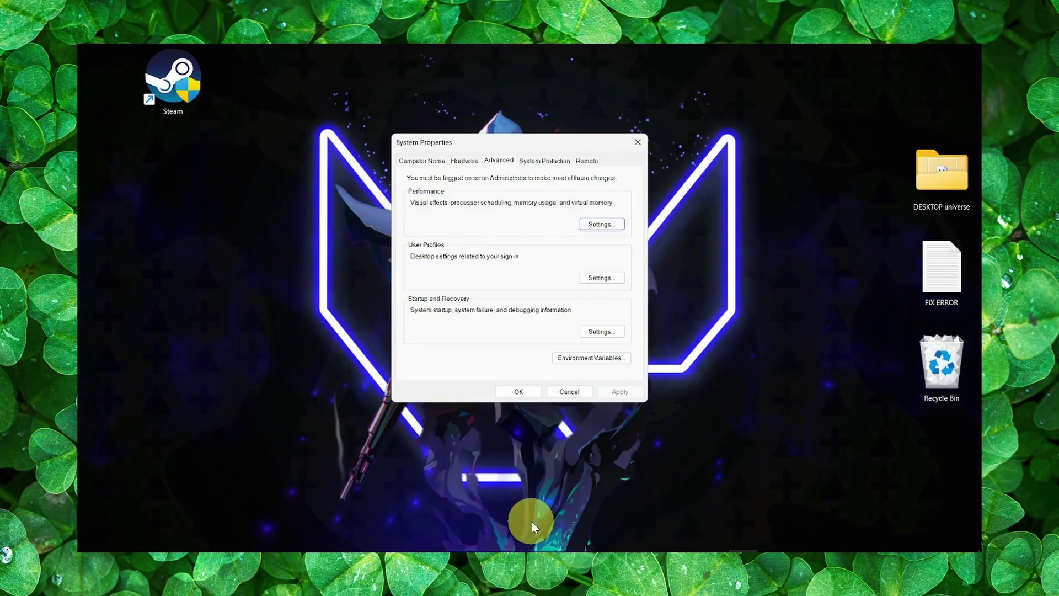
left_click(638, 142)
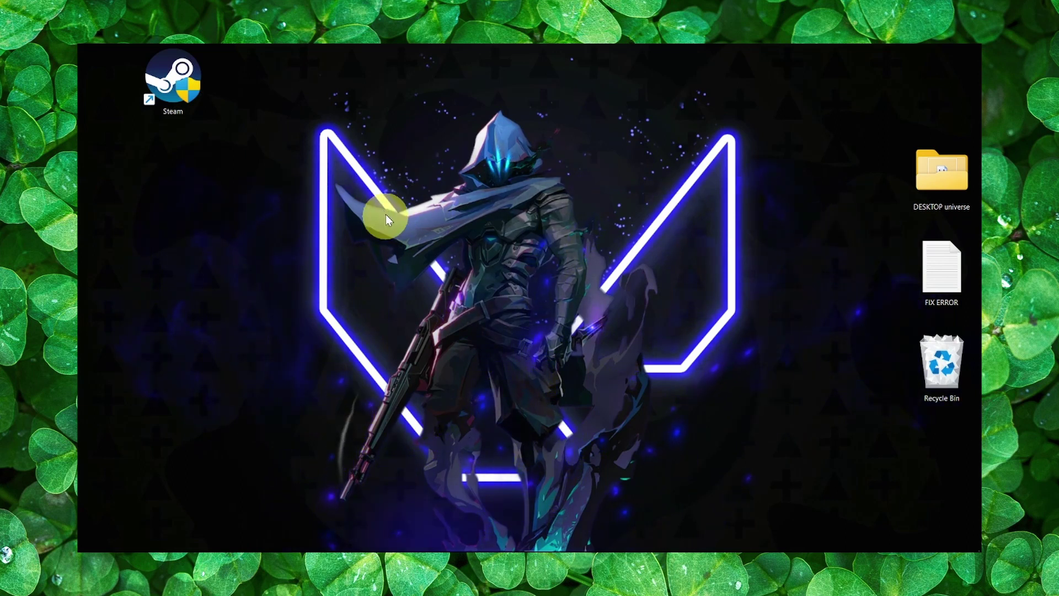
- Move the Steam shortcut toward the desktop's centre and accept its compatibility properties with running as an administrator enabled
left_click_drag(198, 104, 421, 293)
right_click(435, 272)
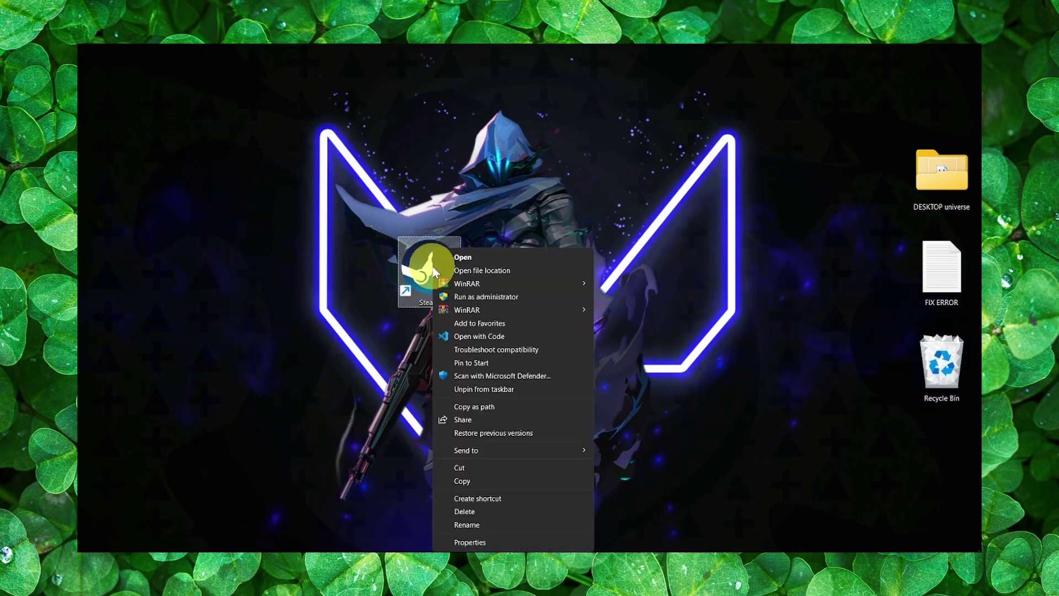
left_click(485, 543)
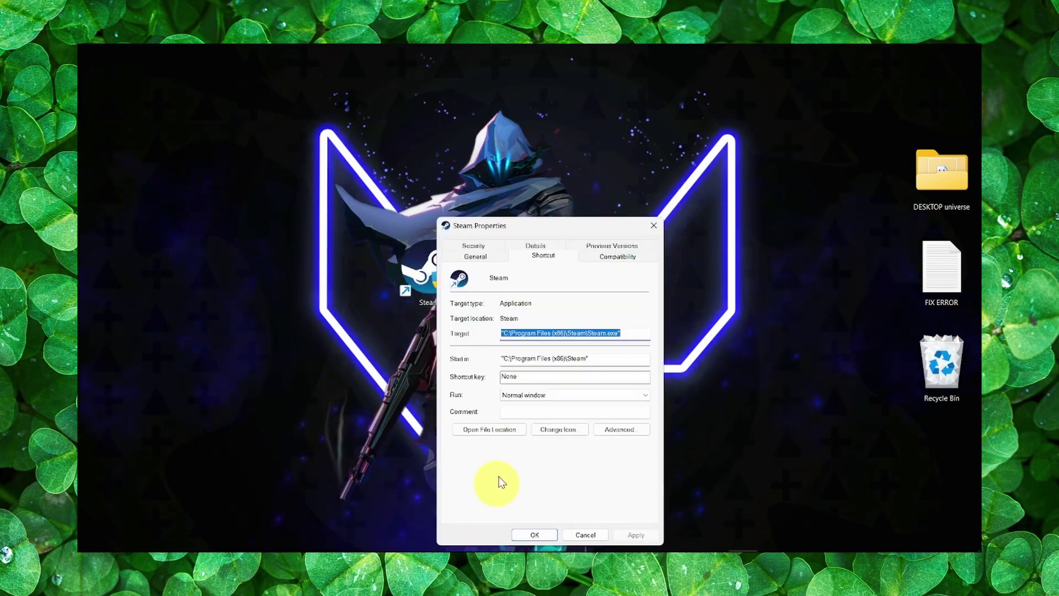
left_click_drag(557, 225, 484, 164)
left_click(549, 197)
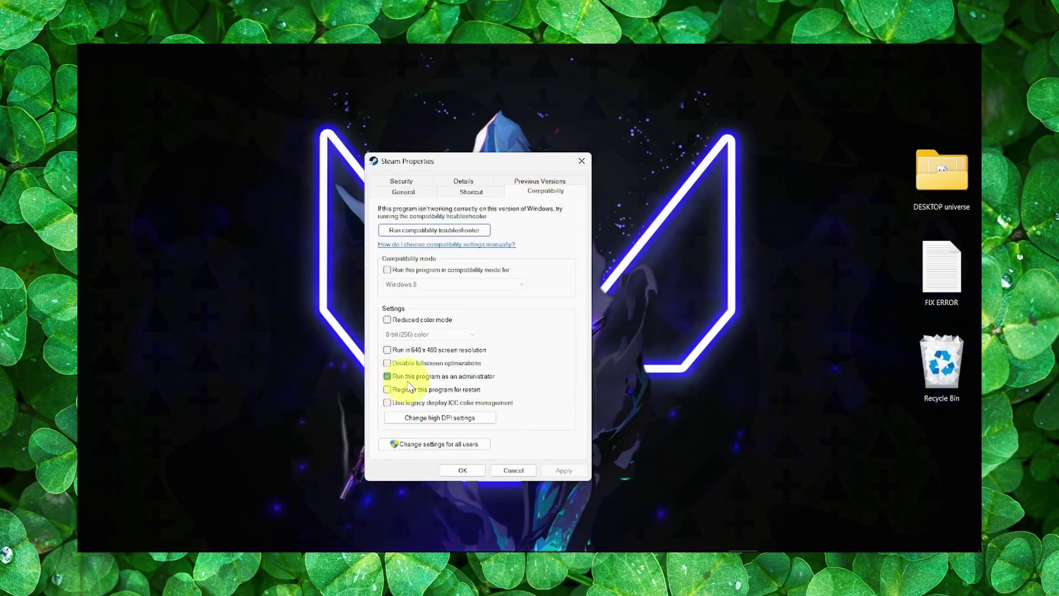
left_click(475, 472)
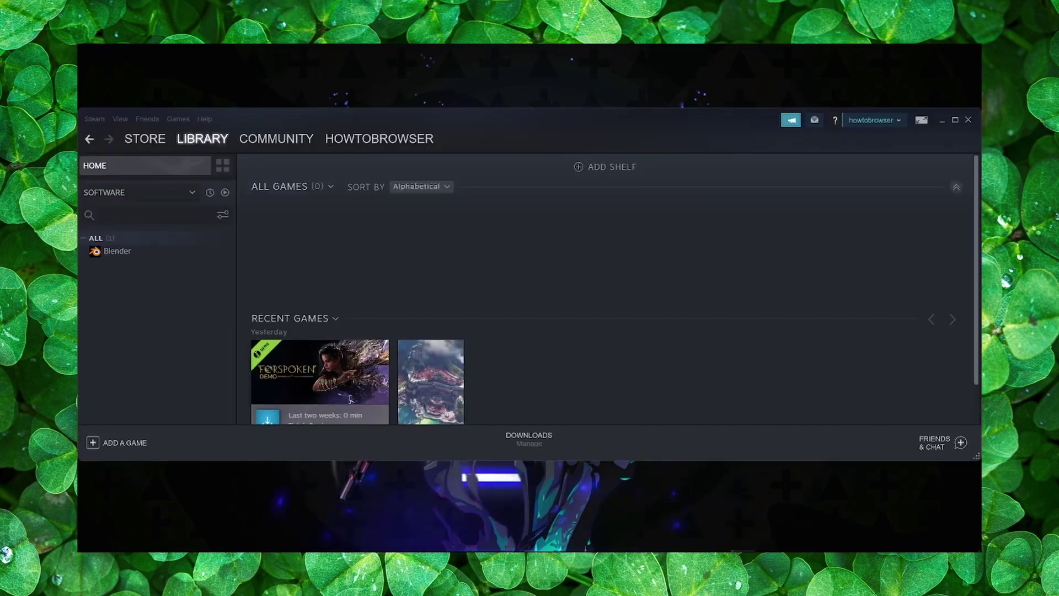
- Examine the Steam Overlay option in Blender's general properties in the Steam library, and close the properties and Steam
right_click(156, 245)
left_click(190, 328)
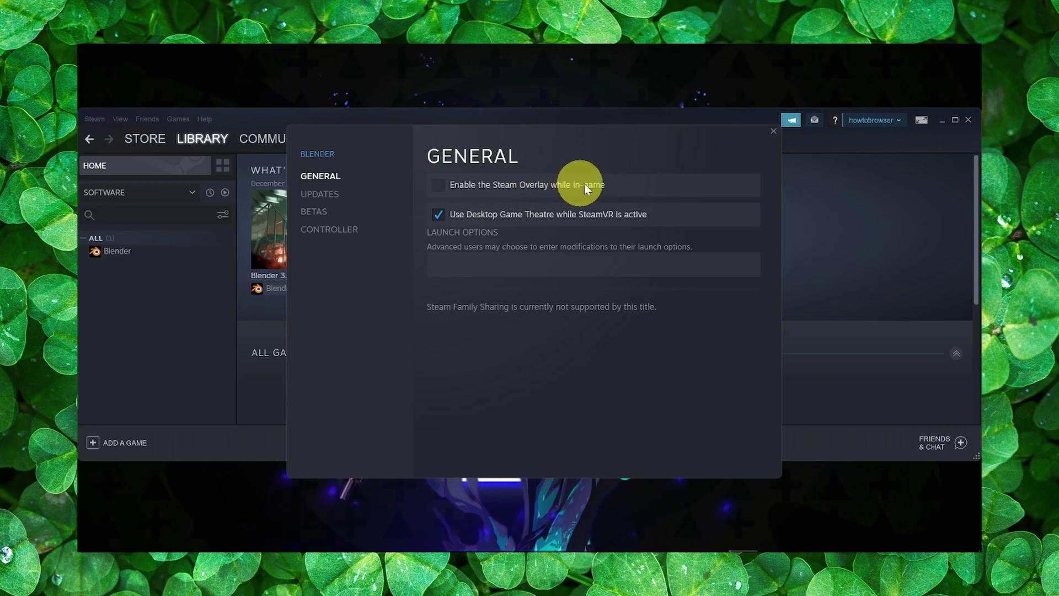
left_click(774, 133)
left_click(969, 120)
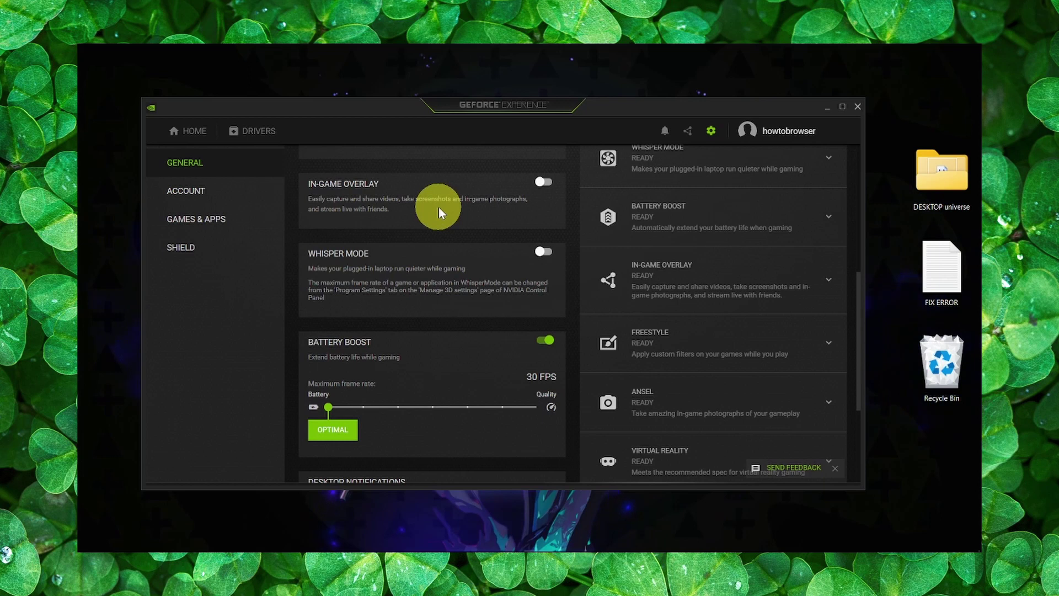
- Close GeForce Experience and move the Steam shortcut to the desktop's upper-left corner
left_click(857, 106)
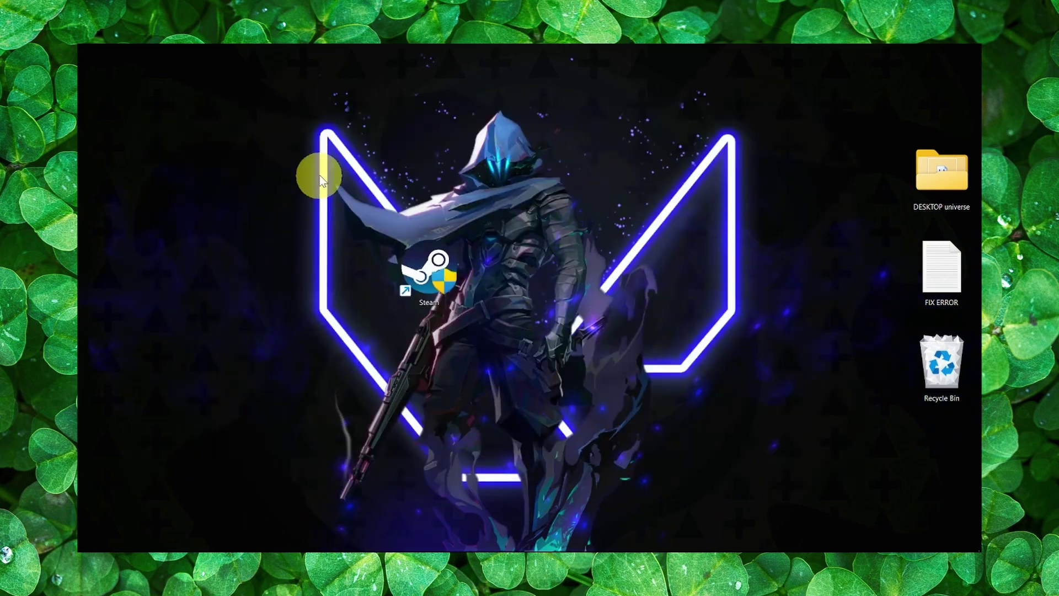
left_click_drag(422, 273, 97, 79)
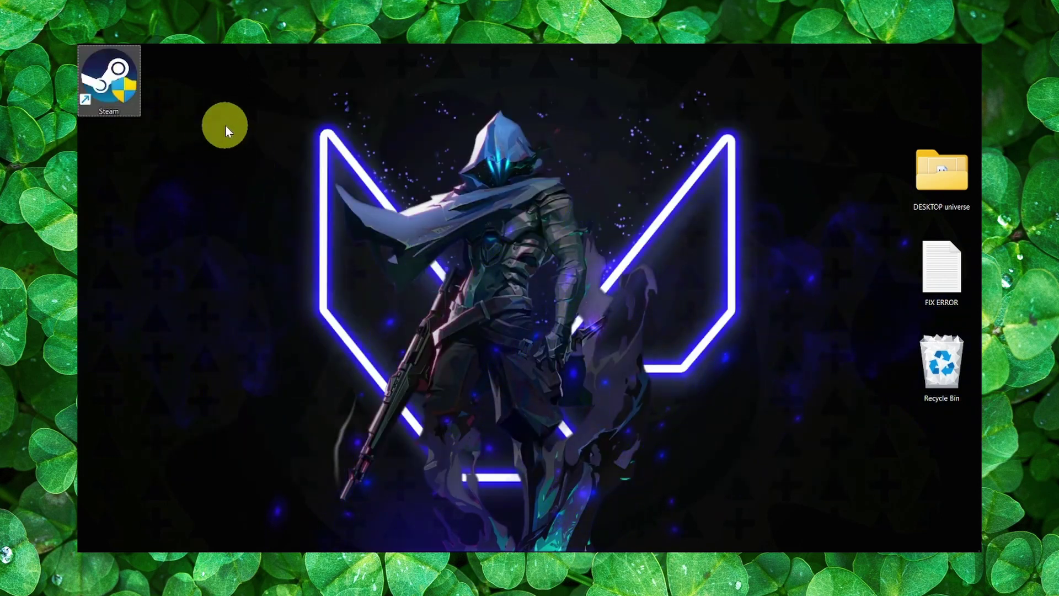